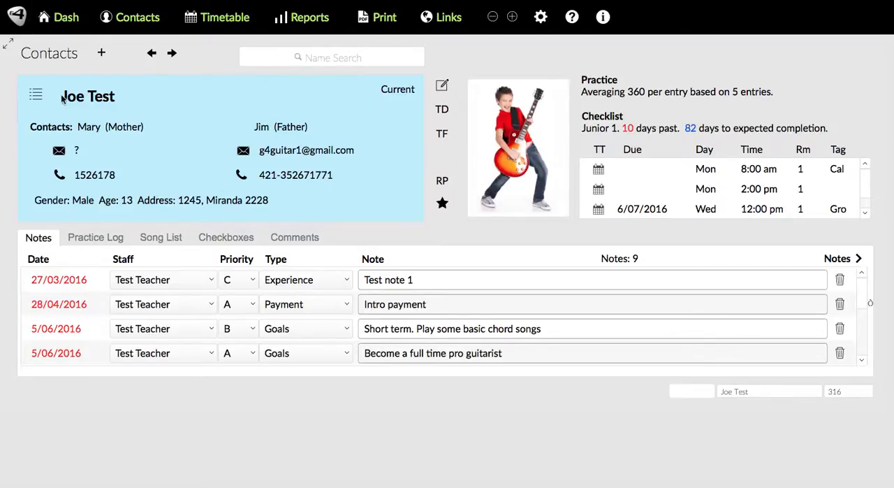
Add a new blank item to the To Do list and open its To Do Form
left_click(65, 19)
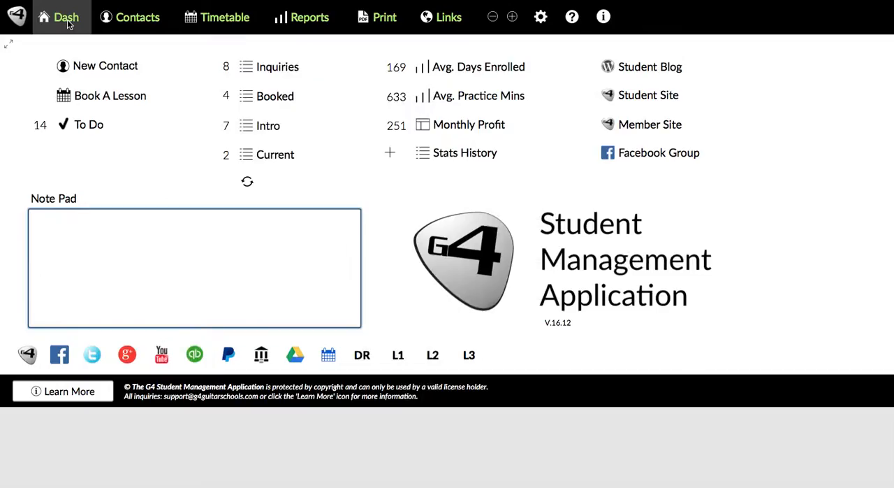
left_click(96, 124)
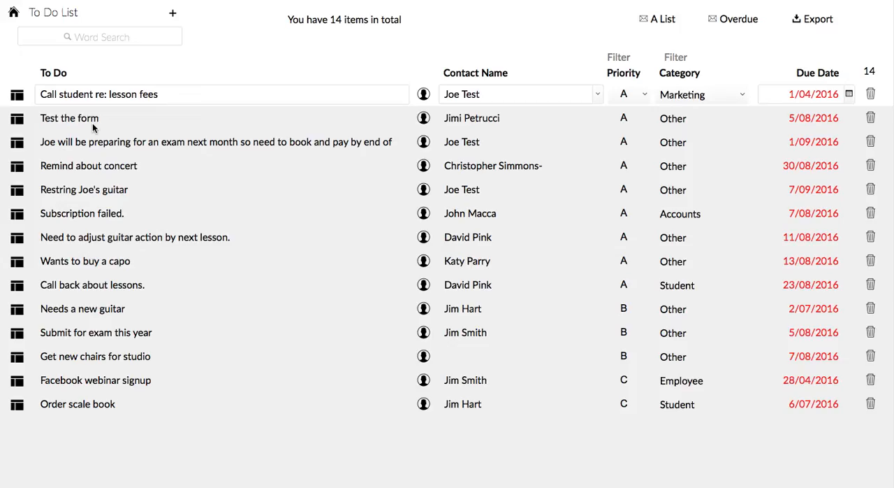
left_click(173, 15)
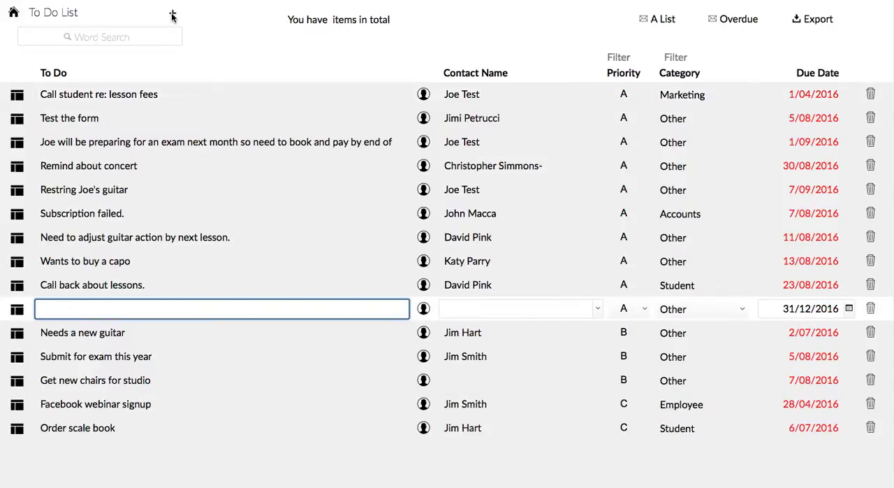
left_click(16, 310)
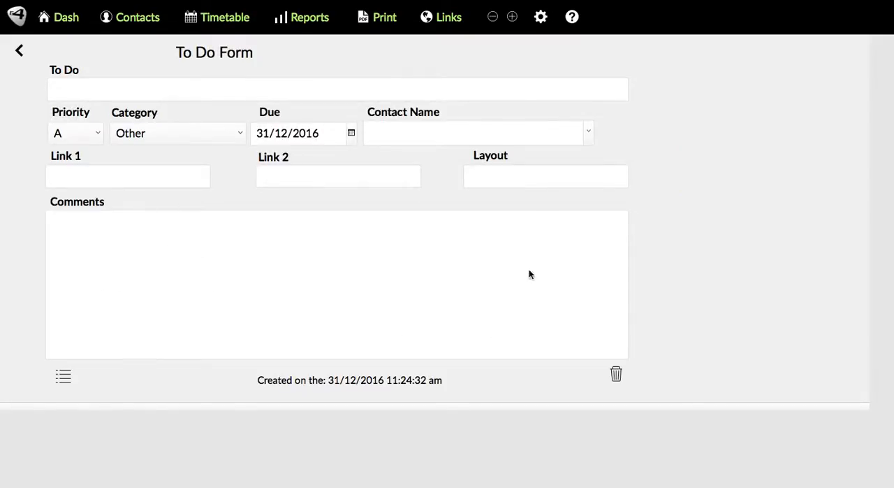
Title the new to-do "Follow up on Intro payment" and set its priority to A
left_click(94, 90)
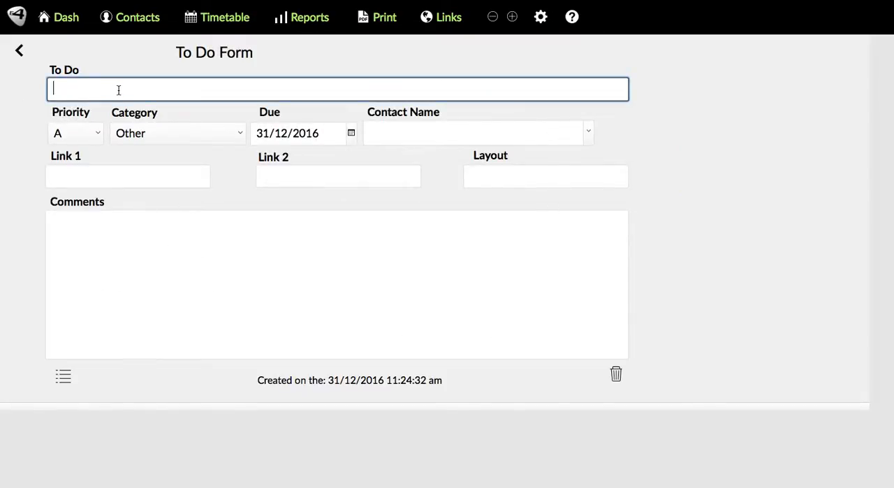
type("Follow up on Intro payment")
left_click(91, 134)
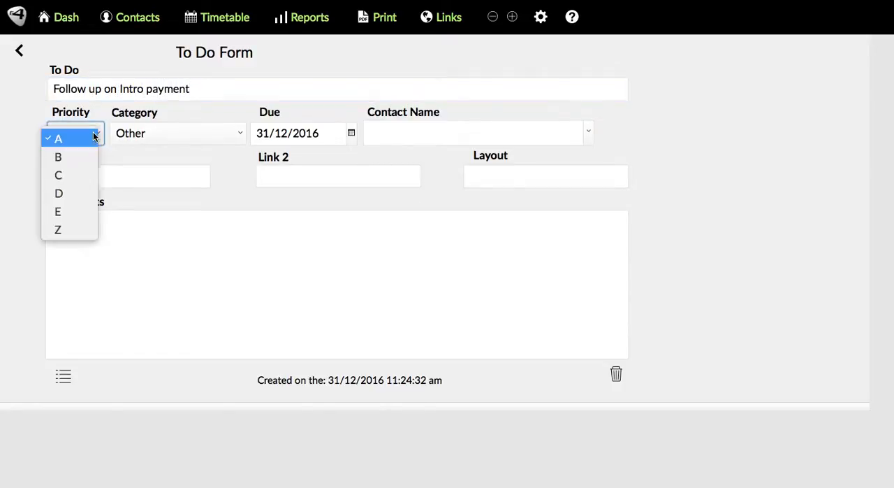
left_click(58, 138)
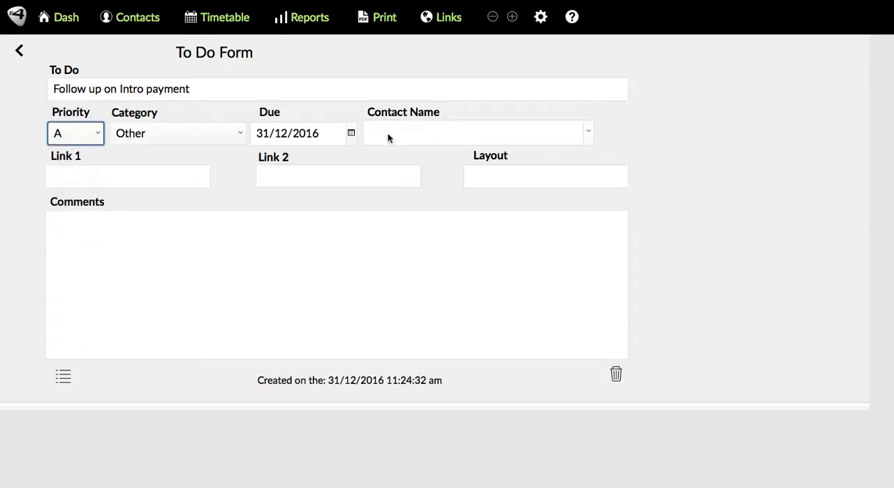
Set the to-do's due date to 7/1/2017, assign a student as its contact name, and leave the form
left_click(351, 134)
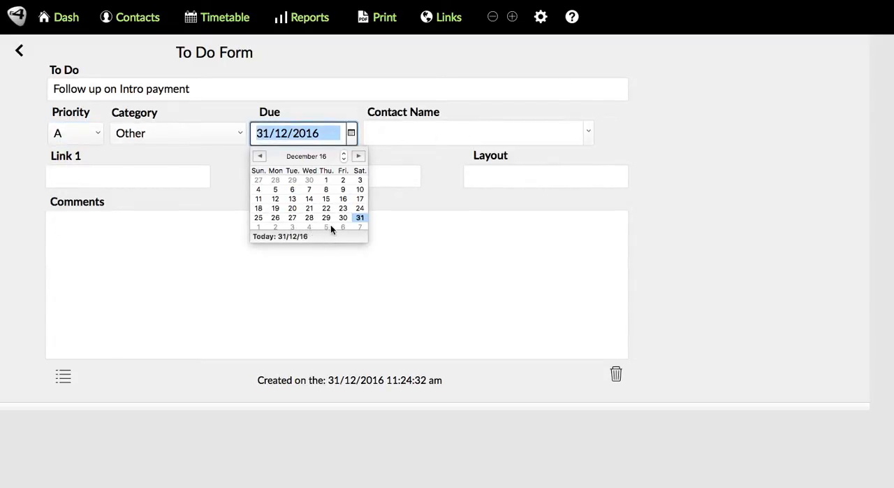
left_click(359, 226)
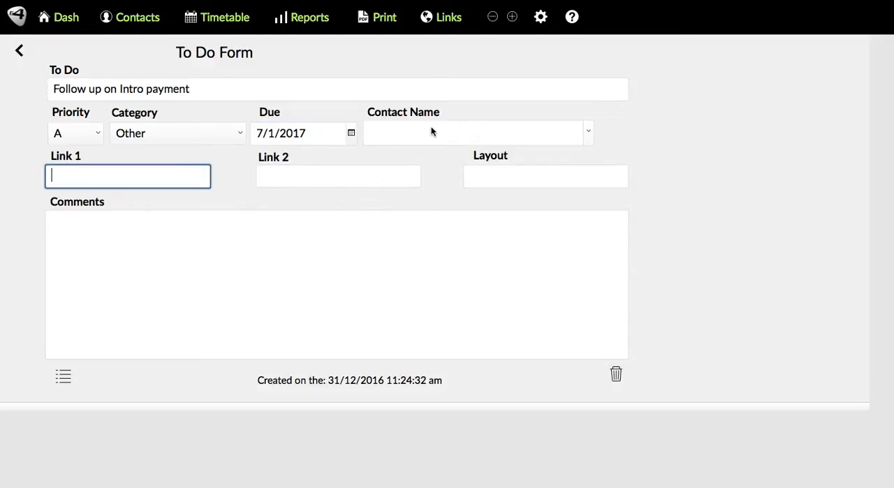
left_click(587, 133)
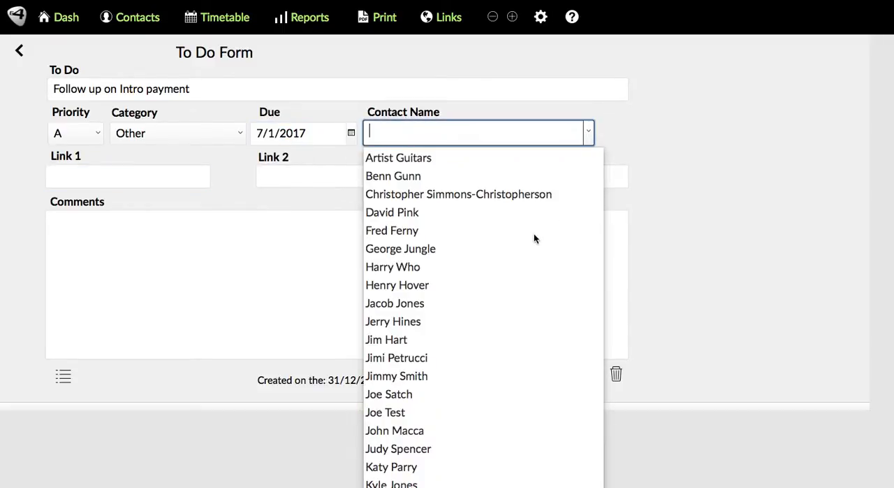
scroll(435, 260, "down", 1)
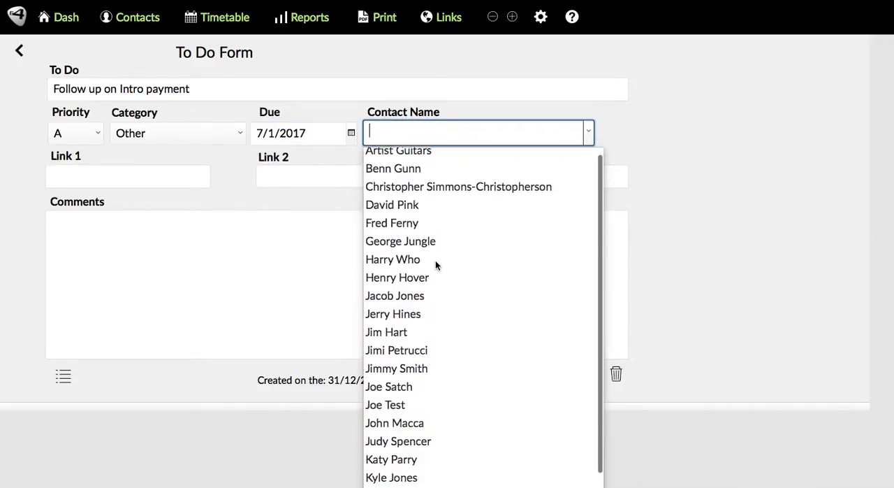
left_click(397, 294)
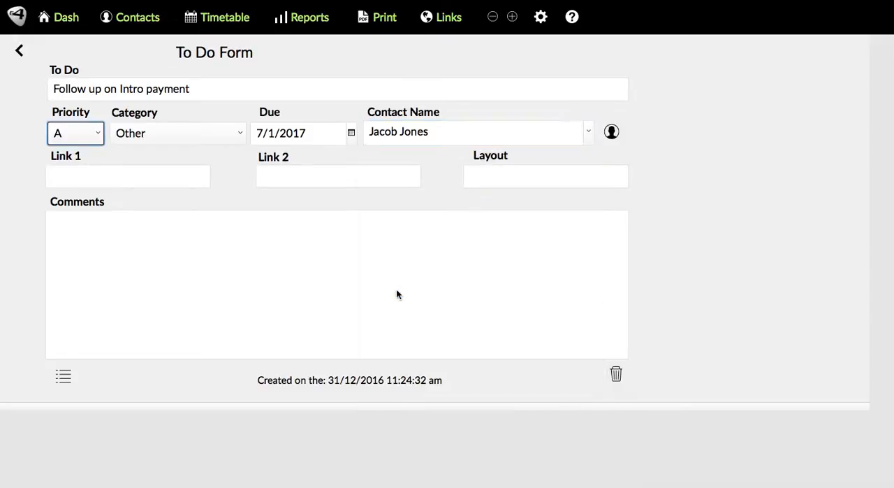
left_click(129, 179)
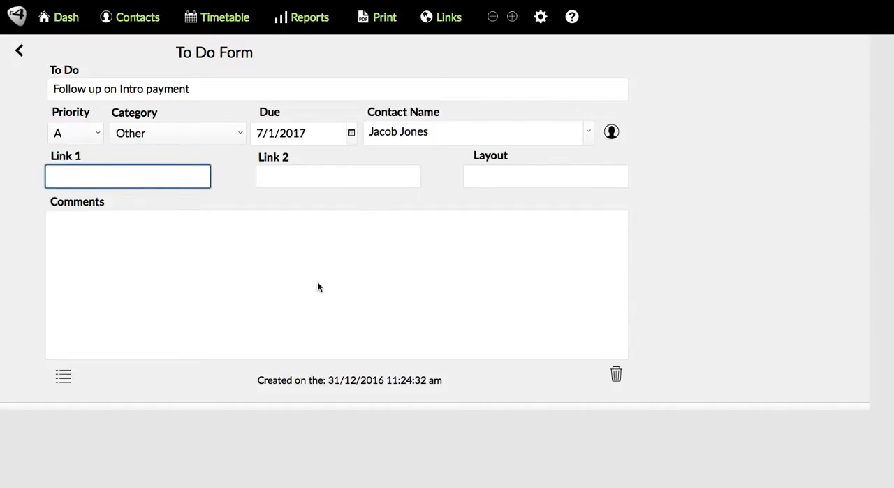
left_click(183, 274)
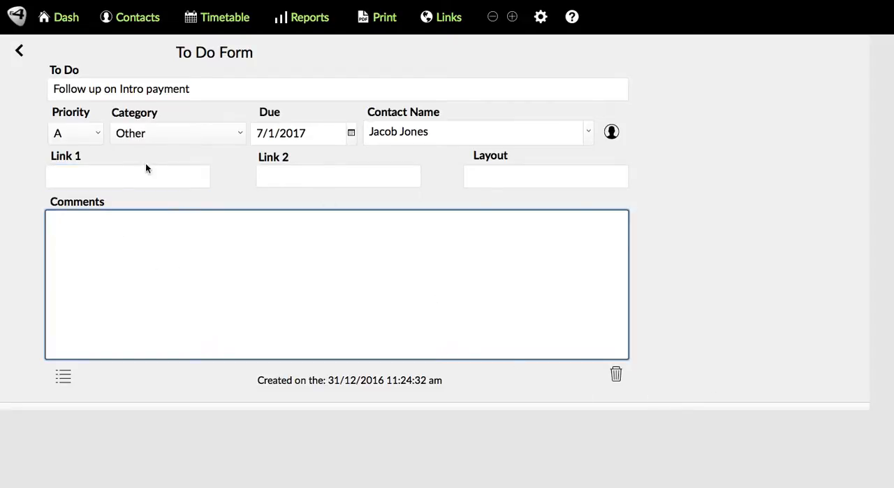
left_click(20, 53)
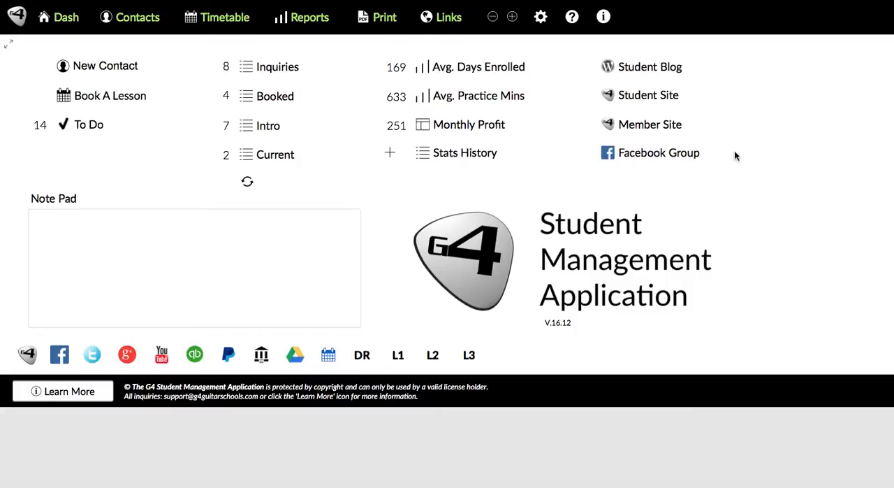
Reopen the To Do list and sort it by due date in both descending and ascending order
left_click(86, 125)
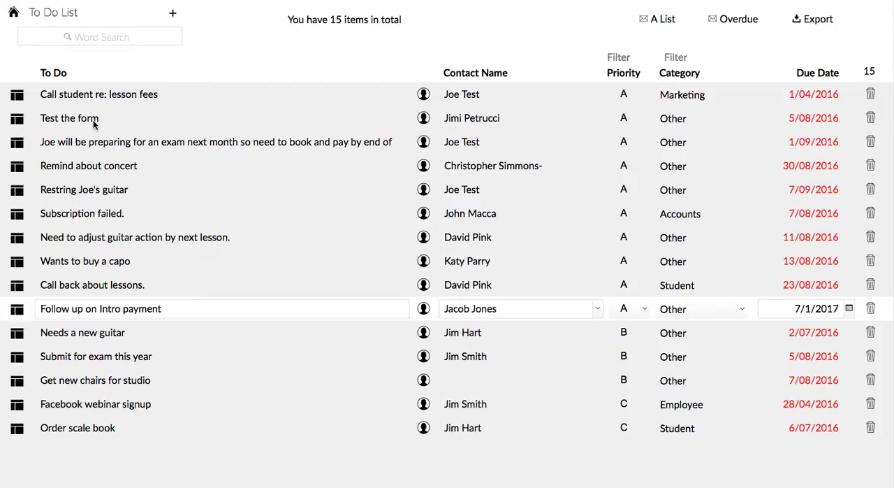
left_click(822, 73)
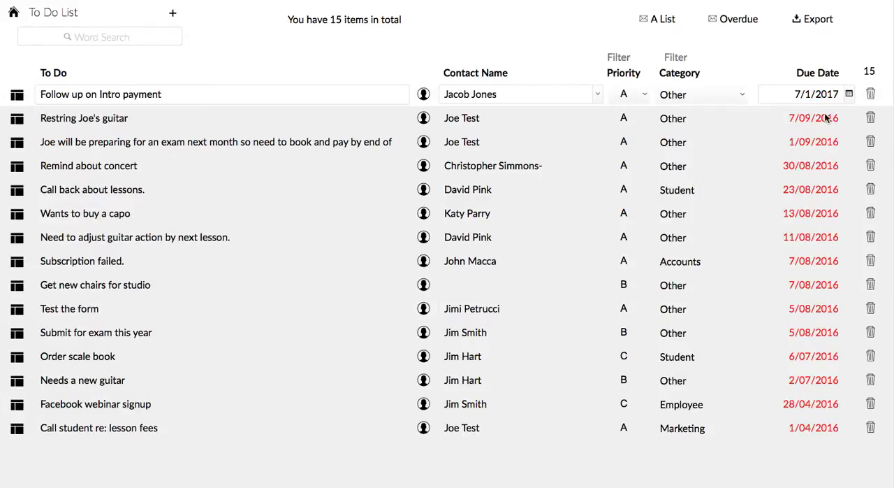
left_click(810, 74)
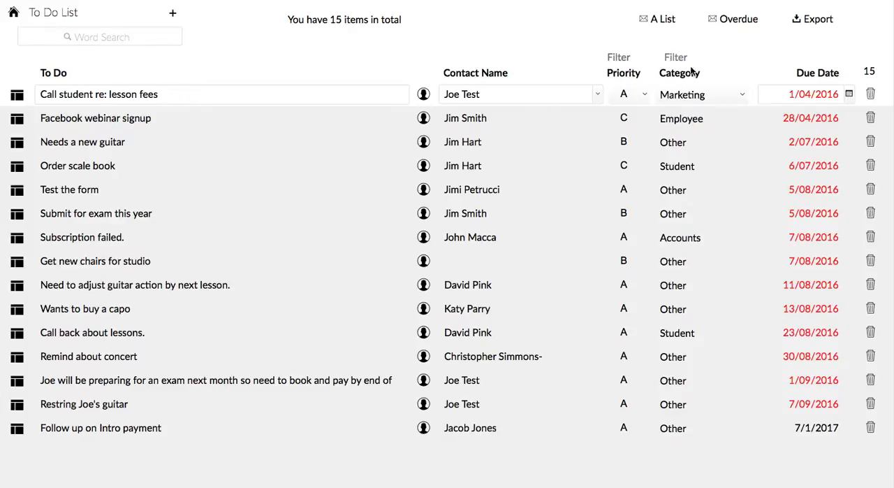
left_click(823, 76)
left_click(822, 72)
Sort the list by to-do text, by contact name in both directions, and by priority
left_click(54, 75)
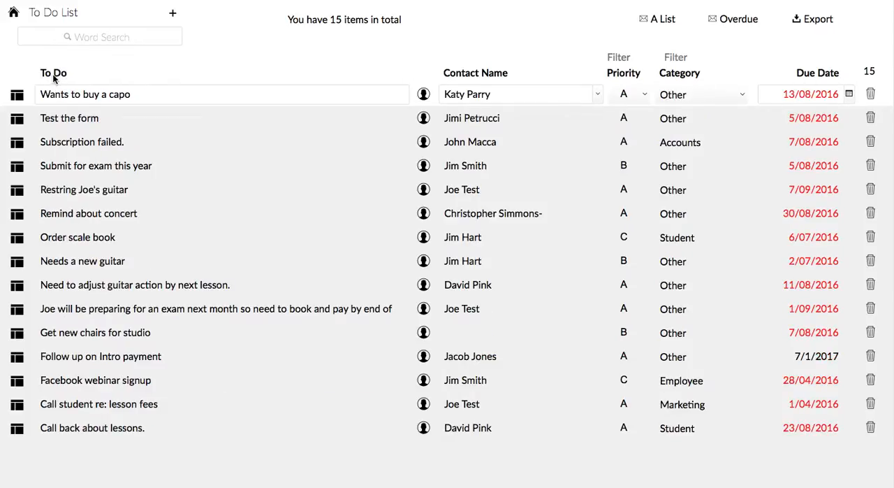
left_click(475, 74)
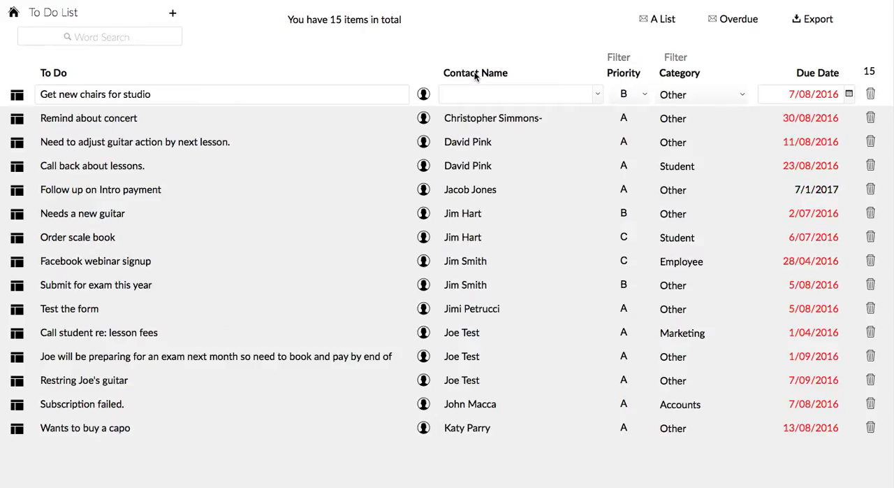
left_click(475, 74)
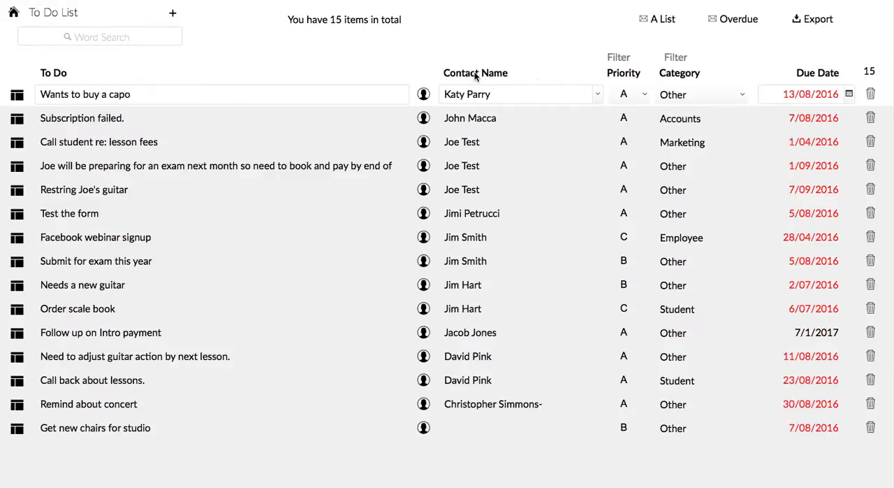
left_click(624, 74)
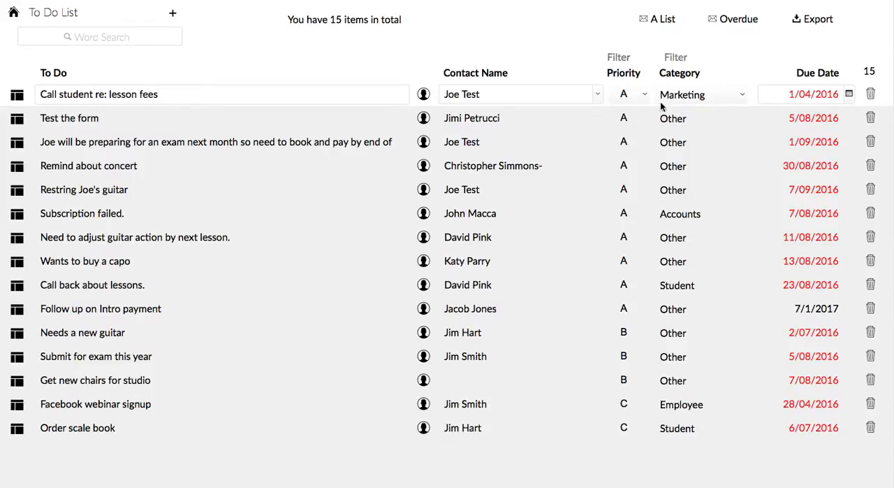
Filter the to-do items by the Accounts category and clear the filter
left_click(674, 58)
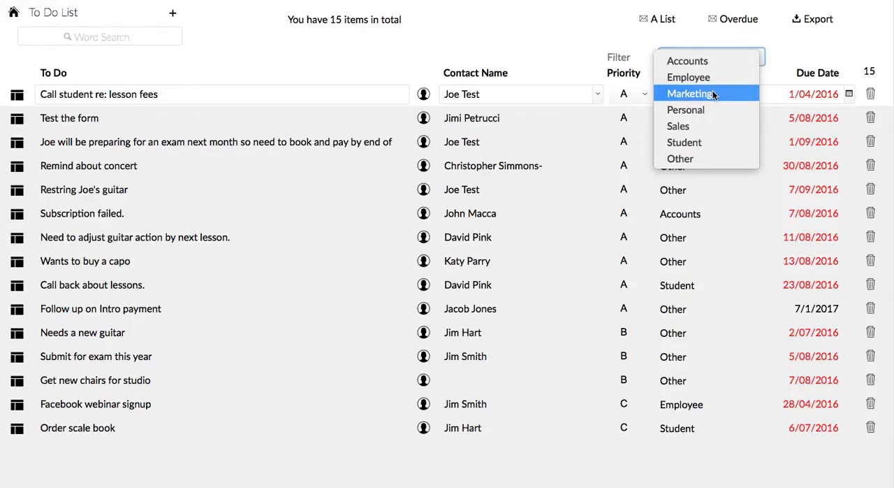
left_click(698, 62)
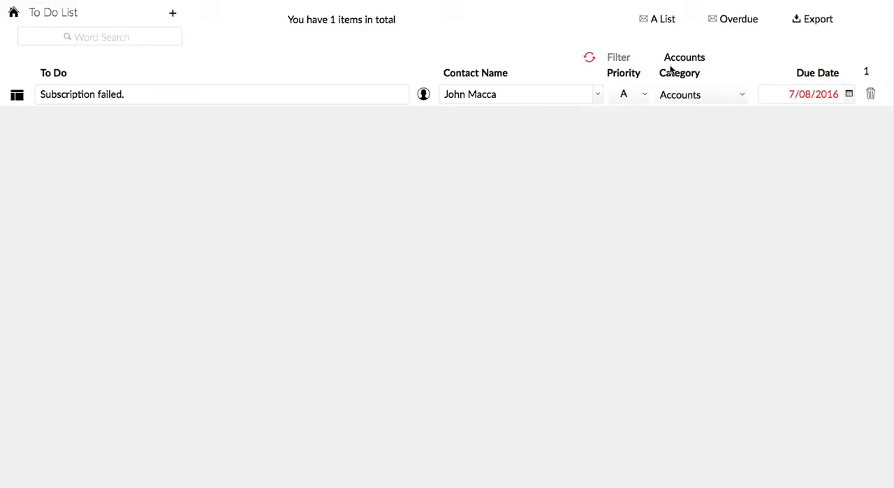
left_click(589, 58)
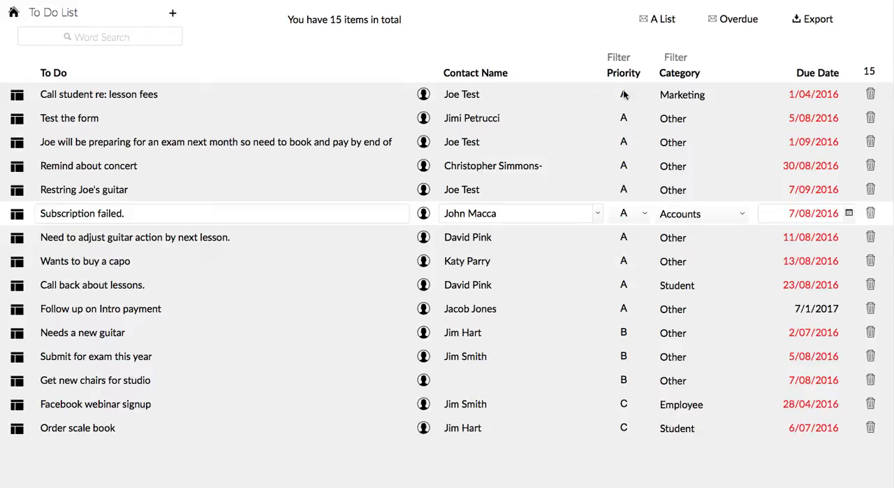
Sort the to-do items by latest due date, reopen the list from the dashboard, and sort it by earliest due date
left_click(810, 71)
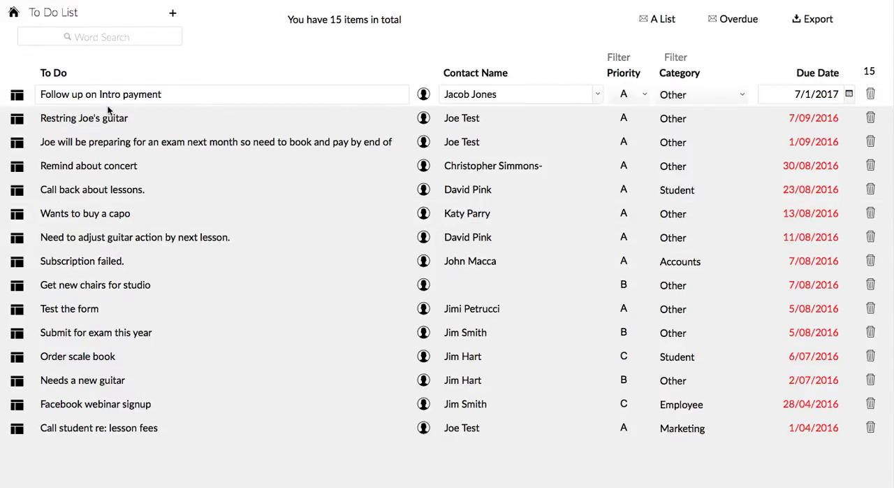
left_click(14, 15)
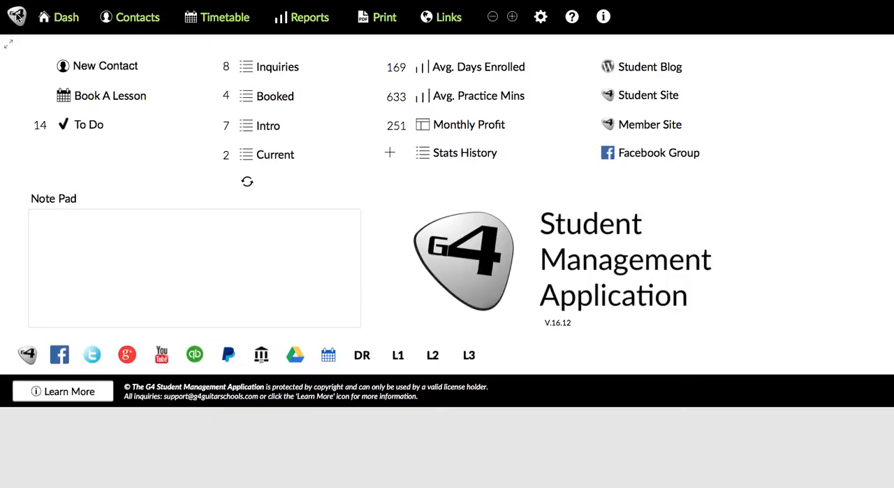
left_click(84, 125)
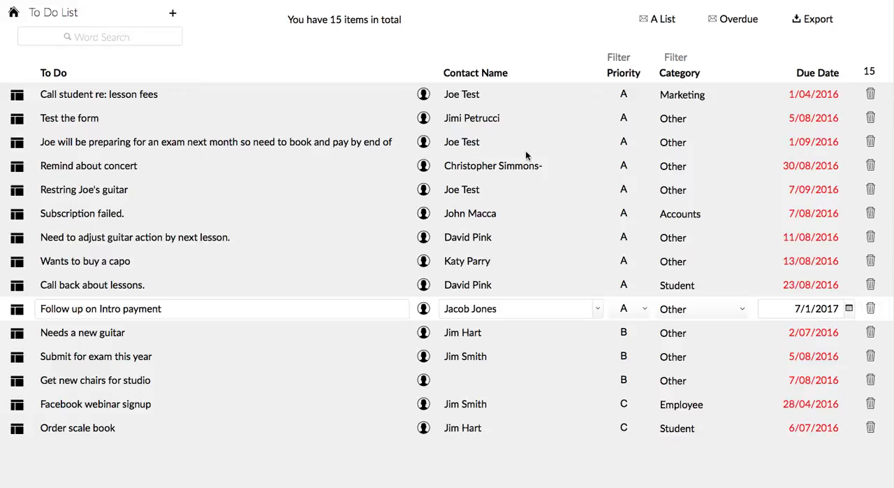
left_click(821, 74)
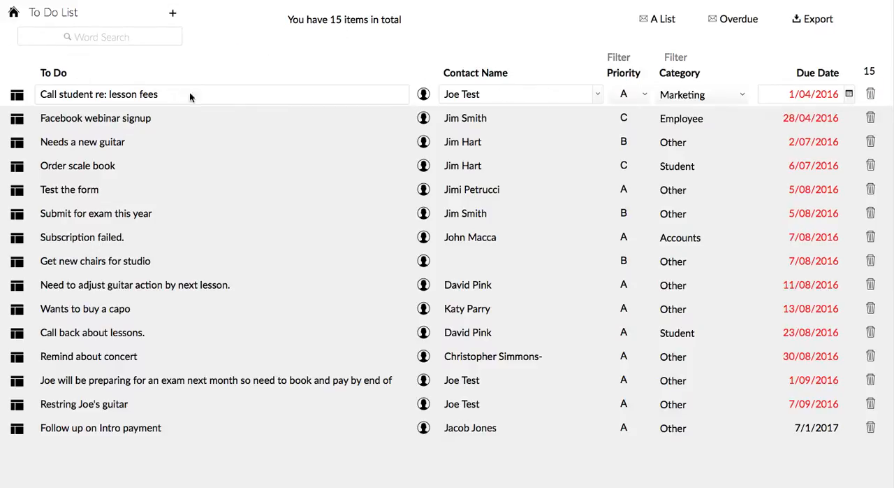
View the Contacts page and return through the dashboard to the To Do list
left_click(14, 14)
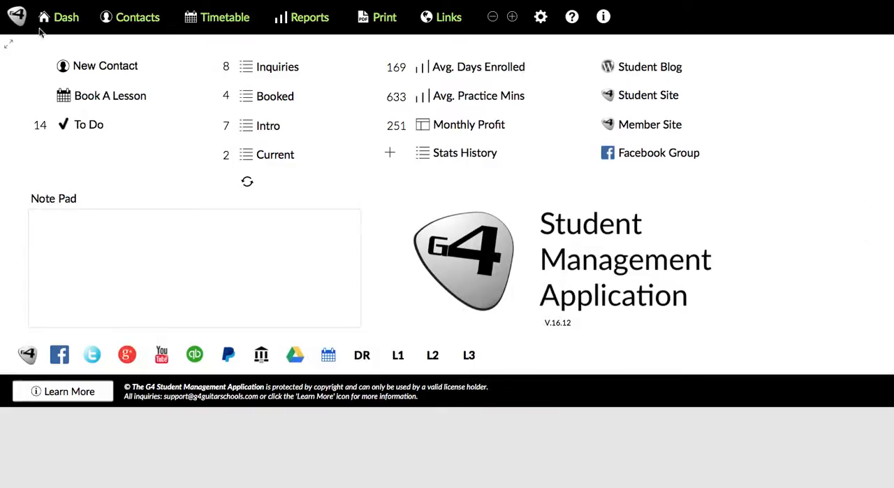
left_click(137, 17)
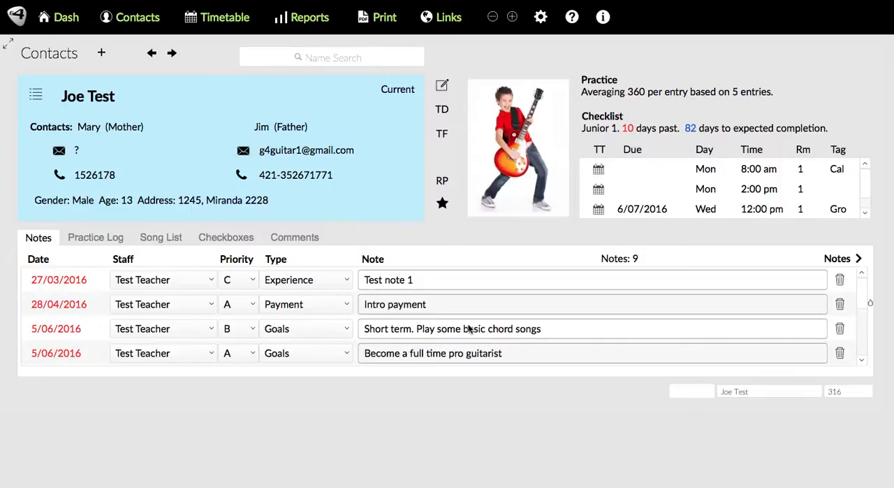
left_click(62, 17)
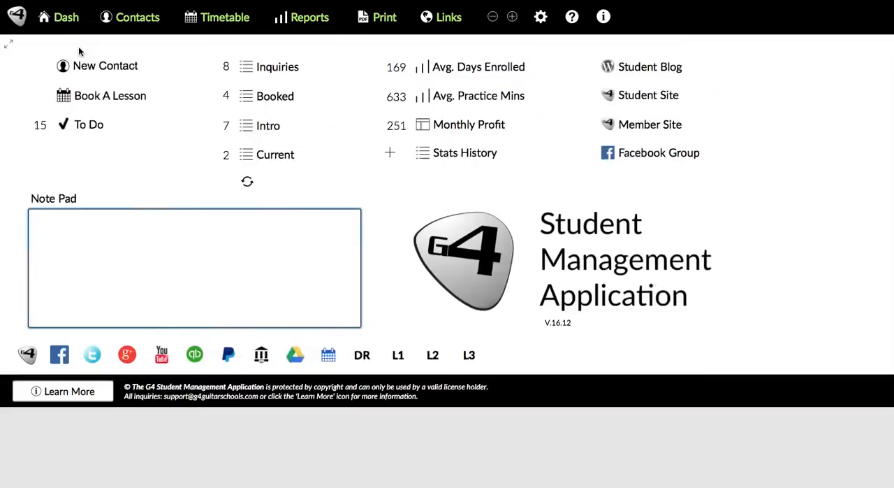
left_click(80, 125)
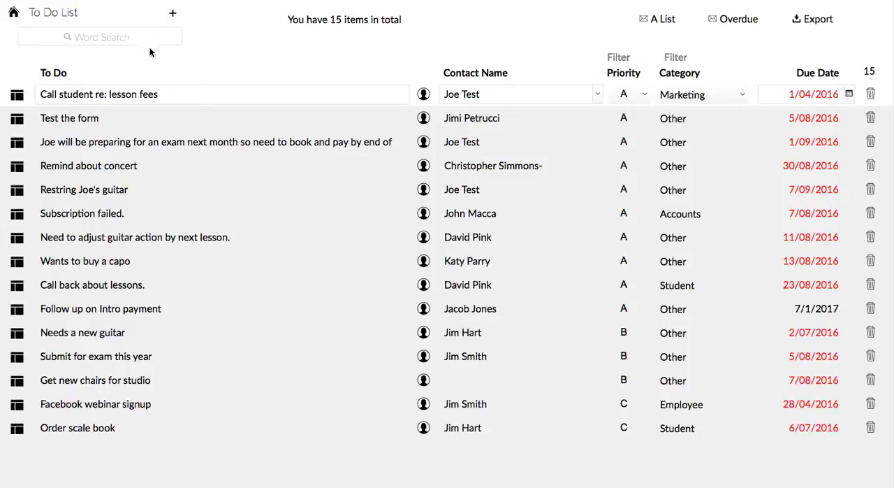